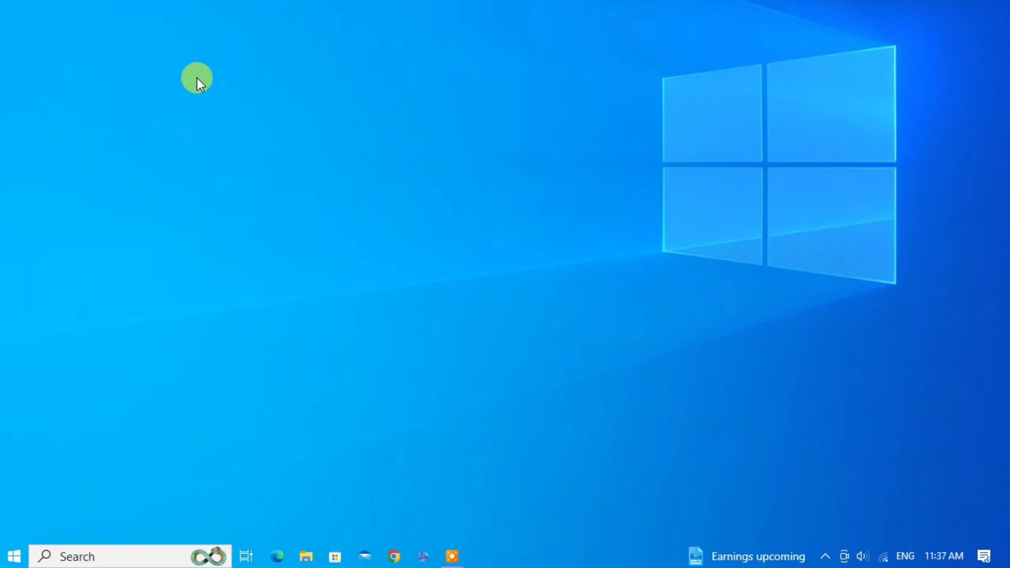
# Step: Open Chrome and search the web for "download linux mint"
pyautogui.click(397, 557)
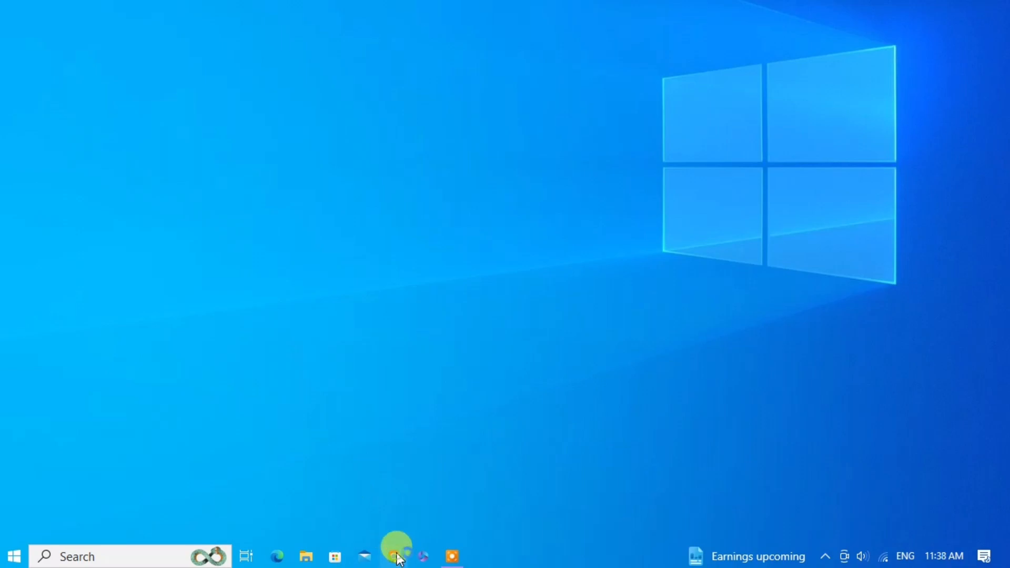
pyautogui.write('do')
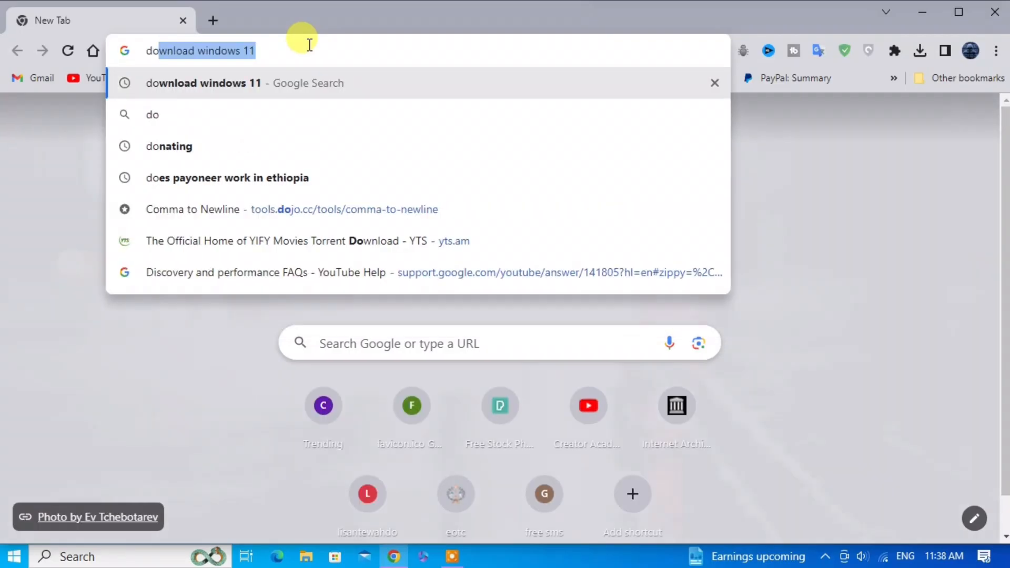
pyautogui.write('wnload linux mint')
pyautogui.press('Return')
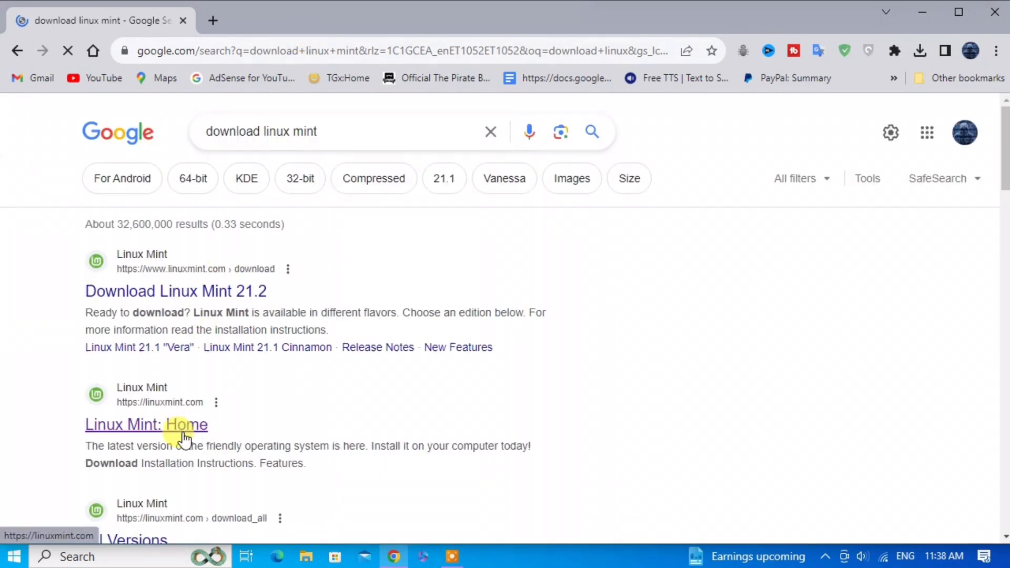
# Step: Open the Linux Mint website's download page and browse the mirrors for the Linux Mint 21.2 Cinnamon edition
pyautogui.click(182, 433)
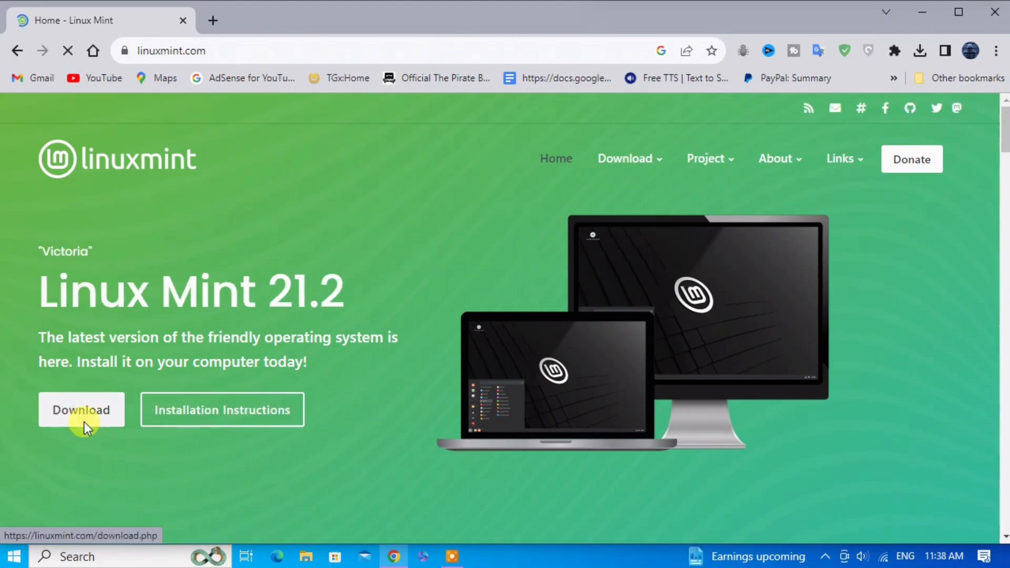
pyautogui.click(84, 422)
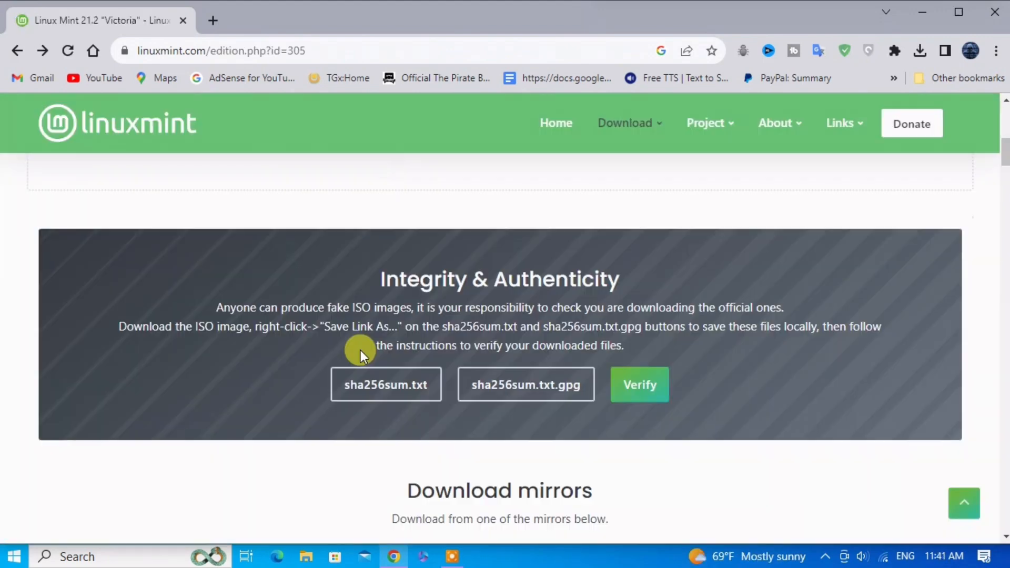
pyautogui.scroll(-13, 359, 349)
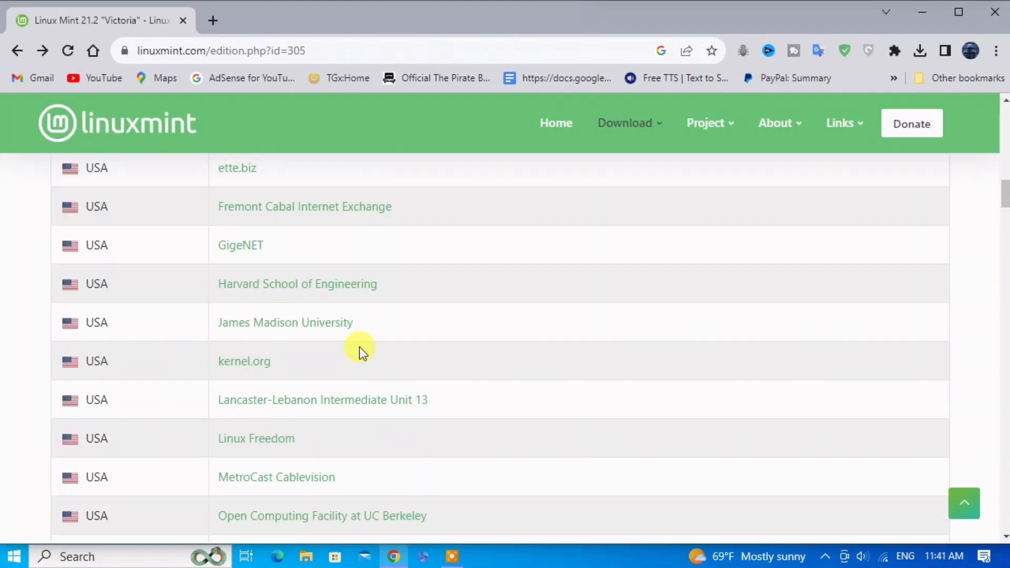
pyautogui.scroll(6, 354, 348)
# Step: Show all browser downloads and pause the download of linuxmint-21.2-cinnamon-64bit.iso
pyautogui.click(921, 52)
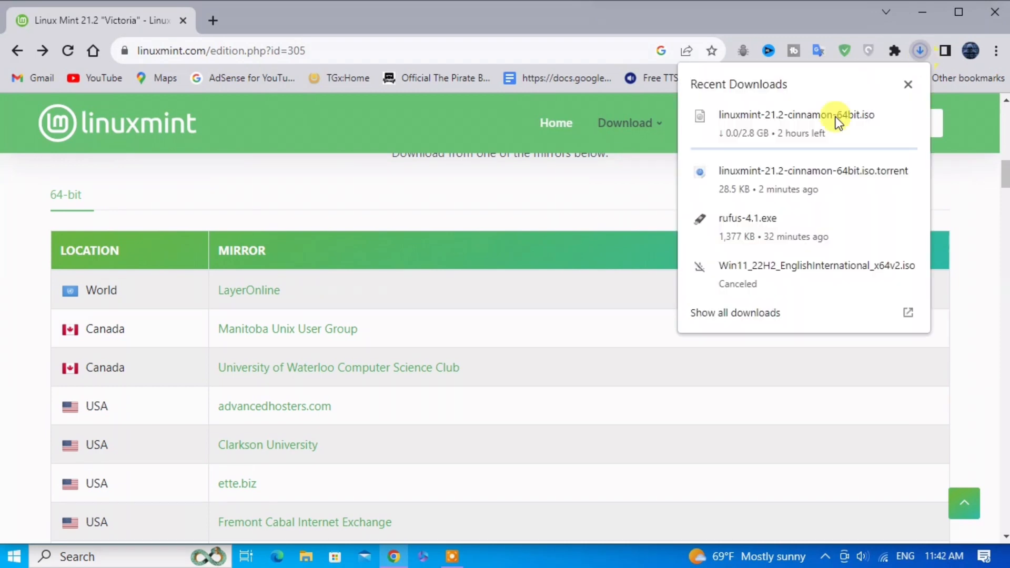
pyautogui.moveTo(776, 135)
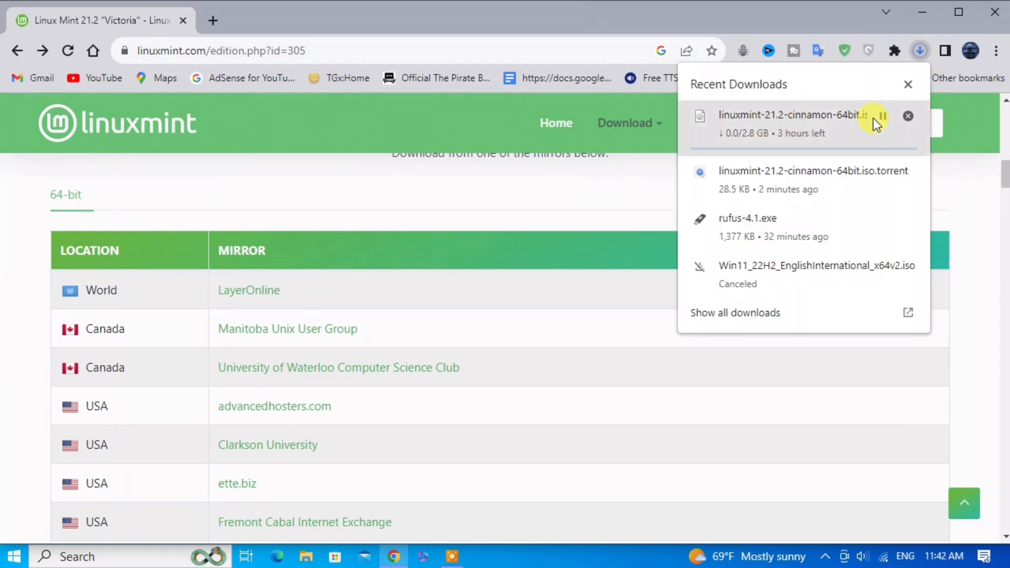
pyautogui.click(820, 312)
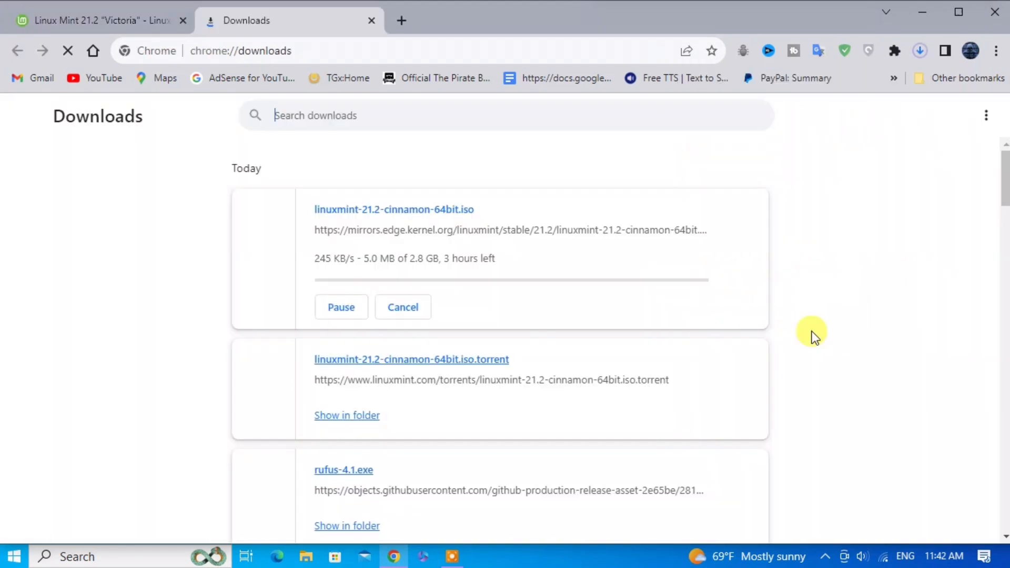
pyautogui.click(330, 314)
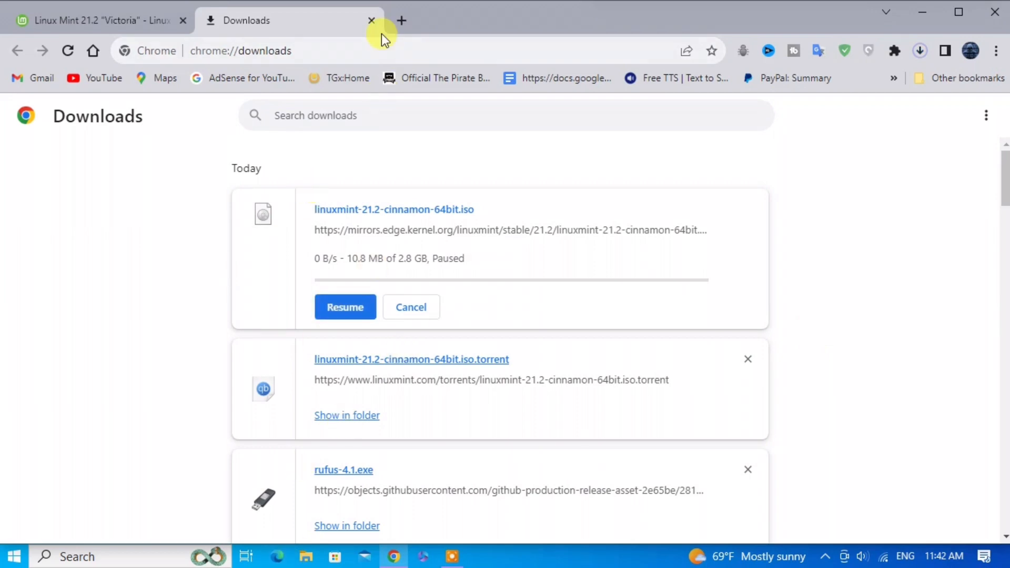
# Step: Check the Downloads folder in File Explorer for the Linux Mint image
pyautogui.click(306, 556)
pyautogui.doubleClick(468, 184)
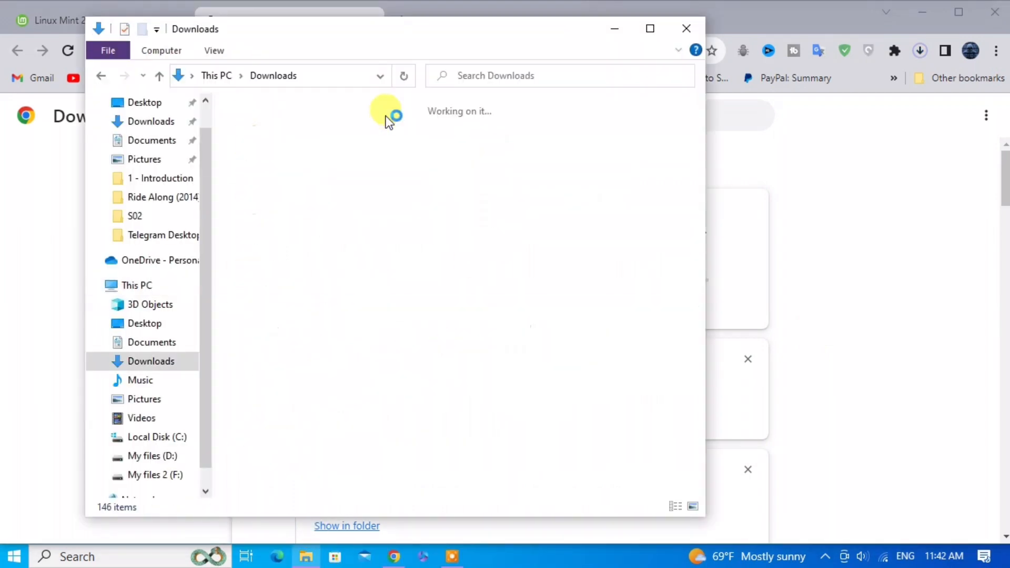
pyautogui.doubleClick(364, 153)
pyautogui.click(285, 165)
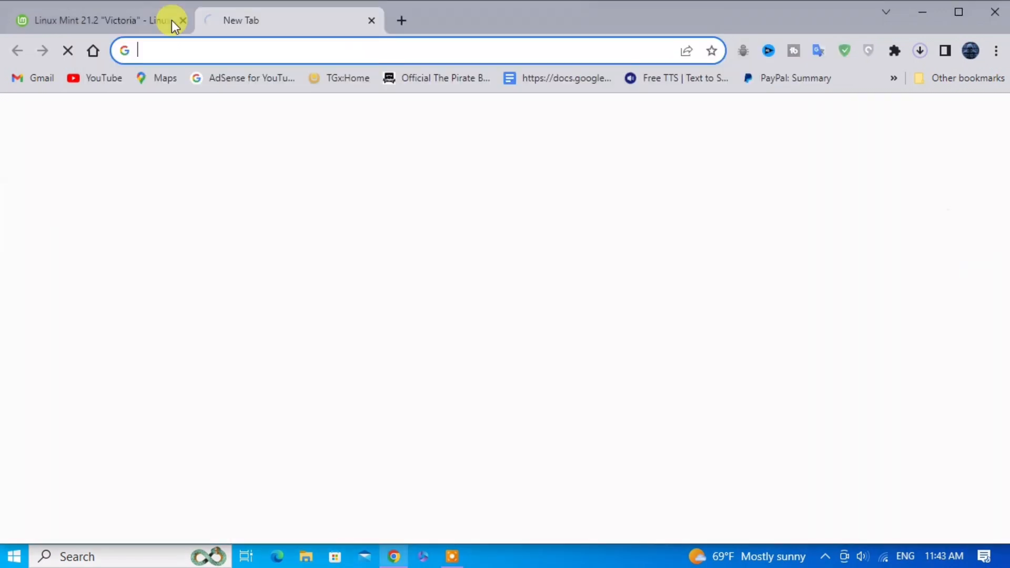
# Step: Close the Linux Mint page in Chrome and search the web for "rufus"
pyautogui.click(181, 20)
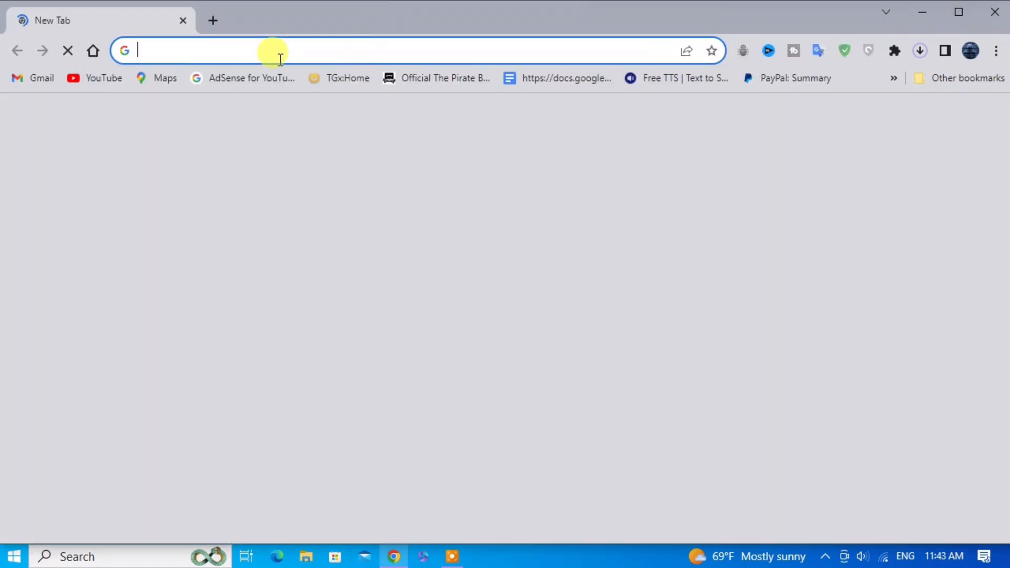
pyautogui.write('ru')
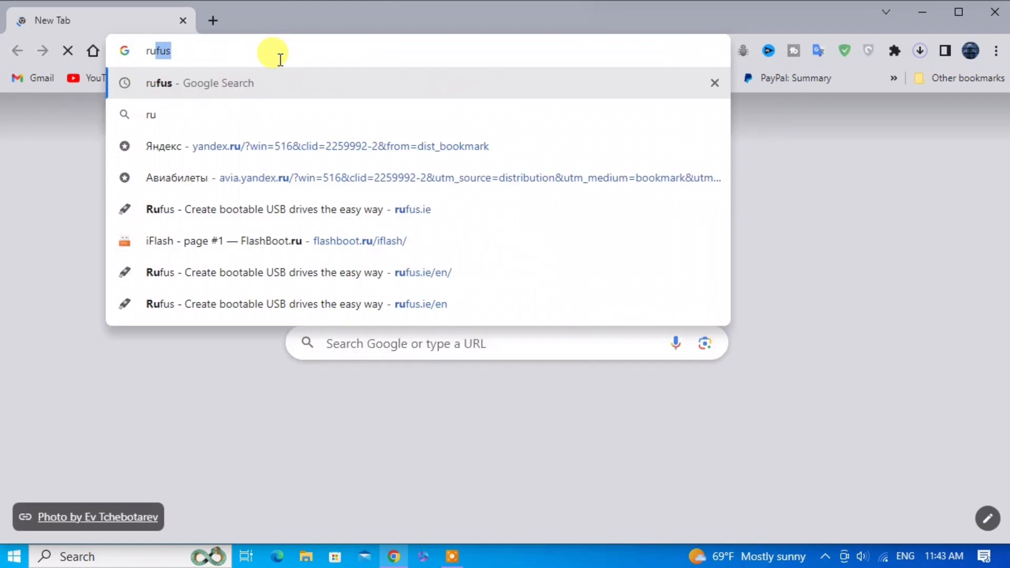
pyautogui.press('Return')
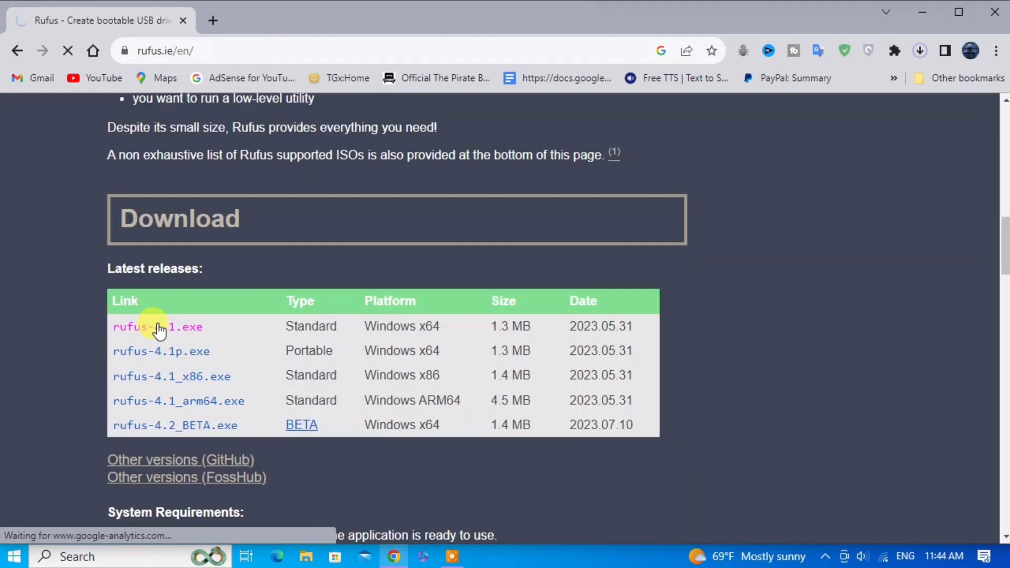
# Step: Download the standard Windows x64 release rufus-4.1.exe from the Rufus website and return to the desktop
pyautogui.scroll(-6, 210, 443)
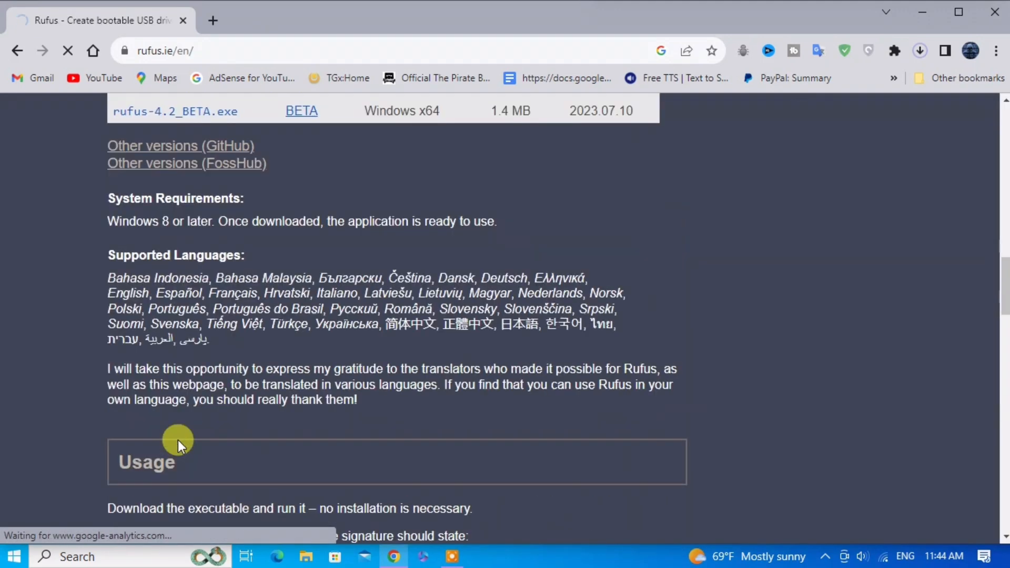
pyautogui.scroll(10, 178, 440)
pyautogui.scroll(4, 179, 444)
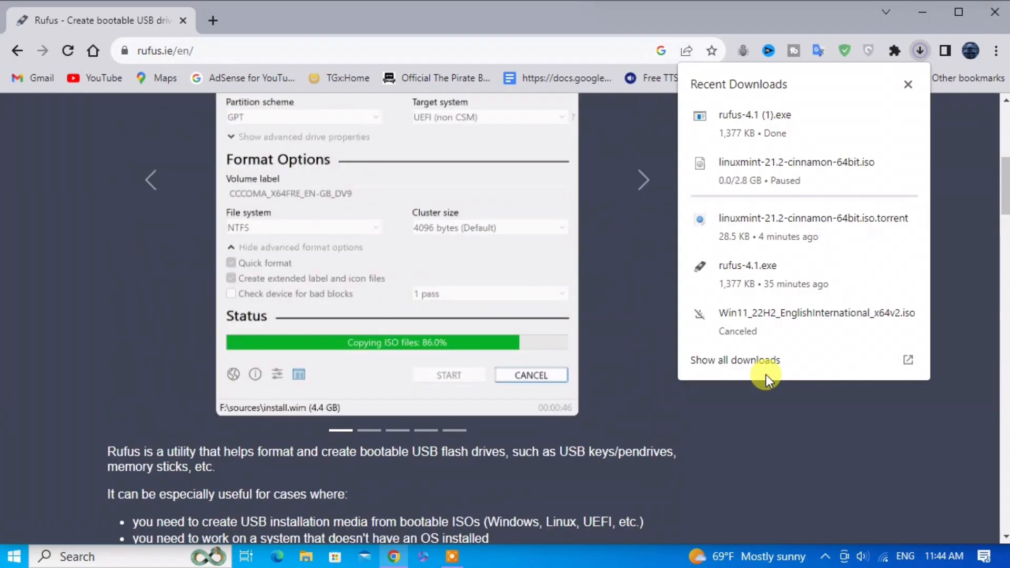
pyautogui.click(394, 556)
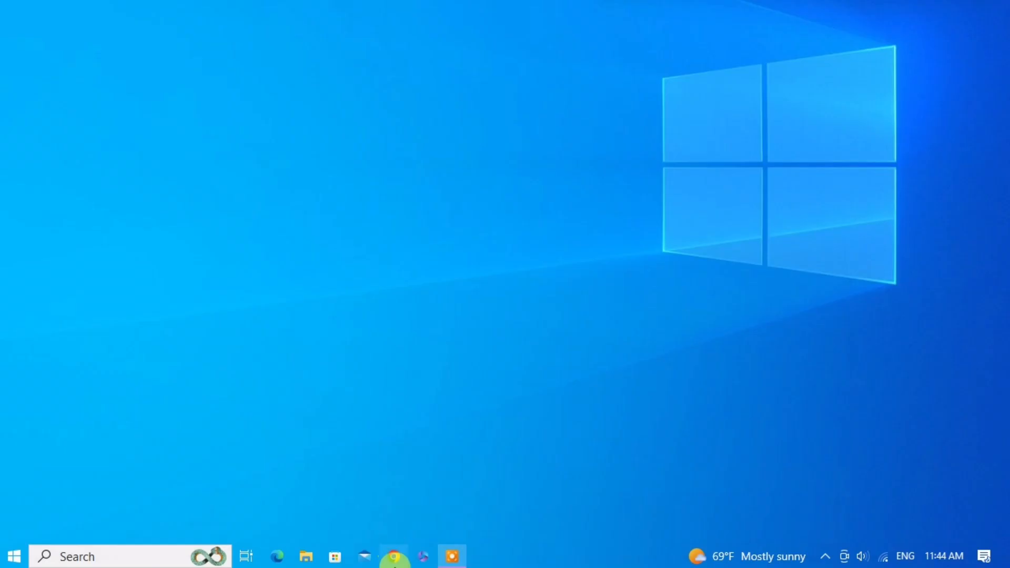
# Step: Open the Downloads folder in File Explorer and run rufus-4.1 (1)
pyautogui.click(303, 559)
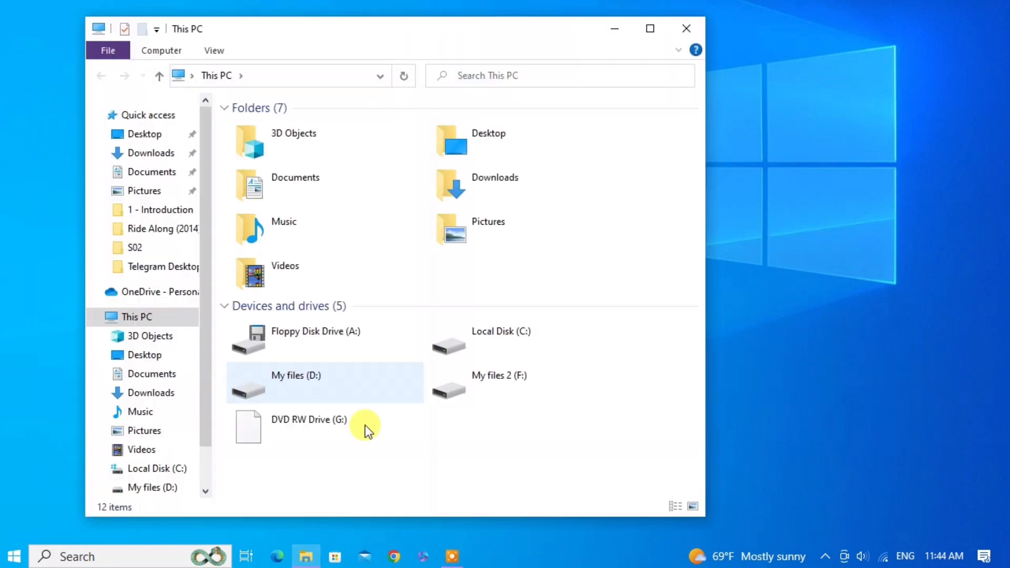
pyautogui.doubleClick(509, 179)
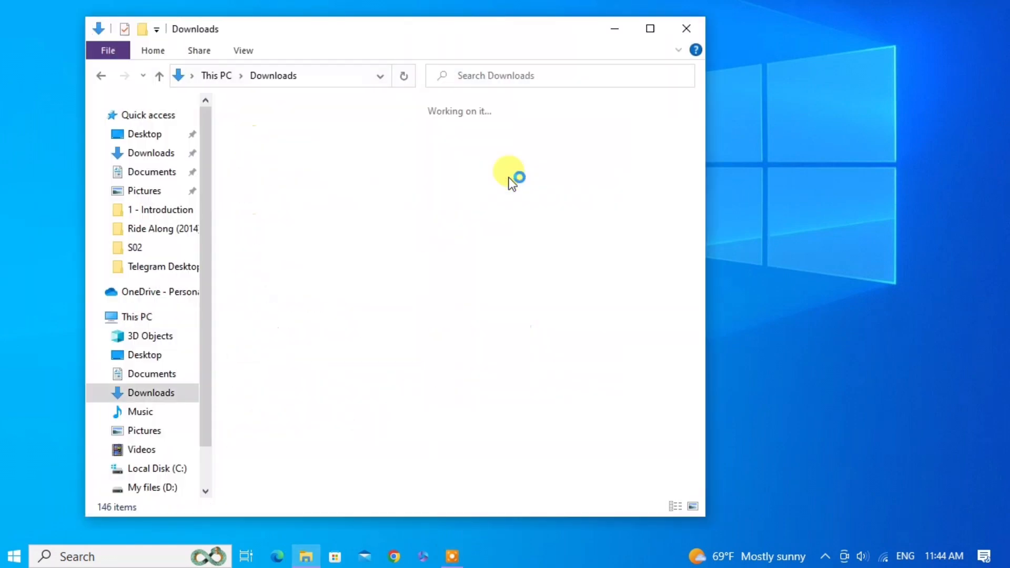
pyautogui.click(286, 188)
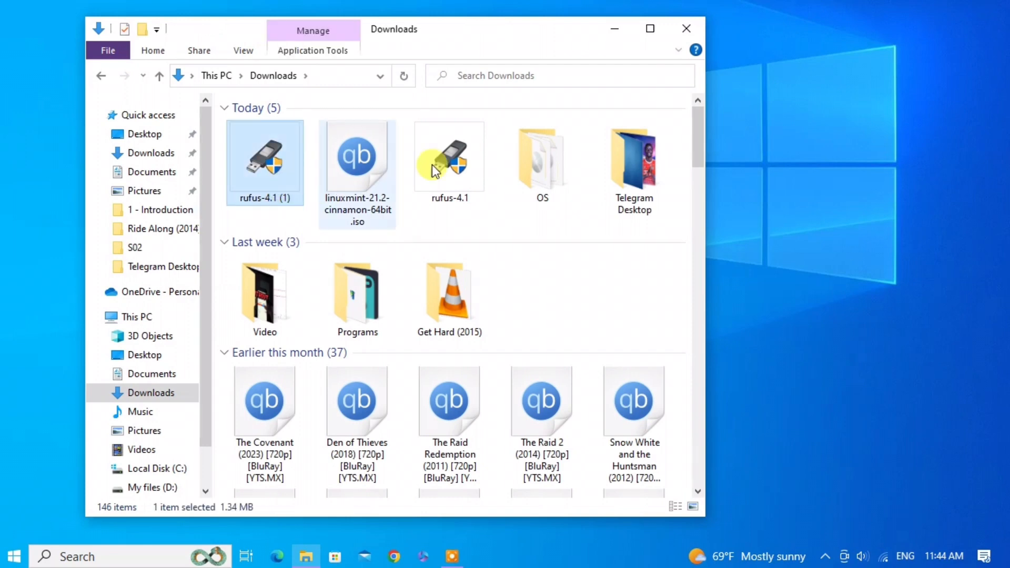
pyautogui.doubleClick(255, 162)
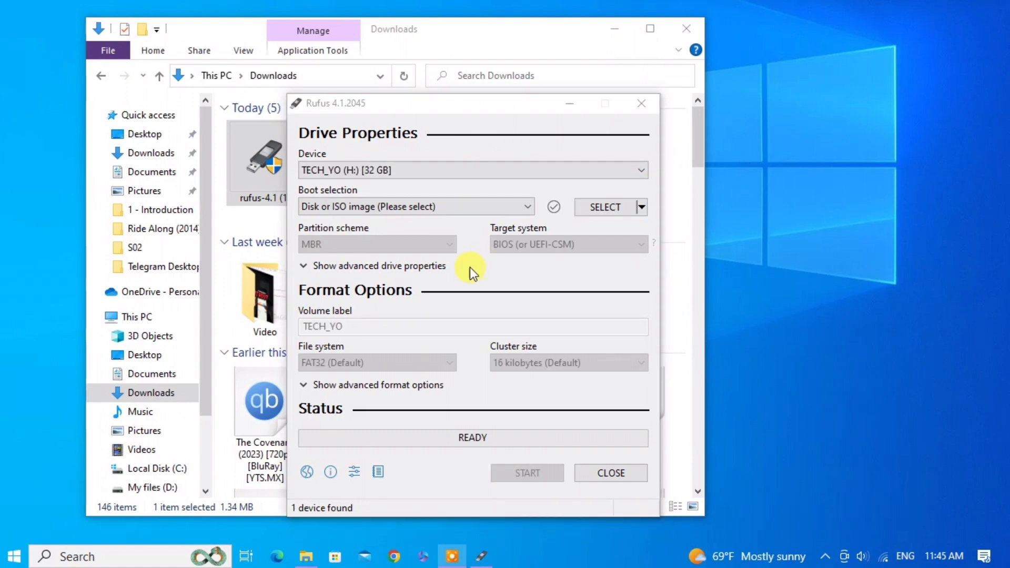
# Step: Choose the USB drive TECH_YO (H:) as the device and keep "Disk or ISO image" as the boot selection
pyautogui.click(402, 163)
pyautogui.click(456, 180)
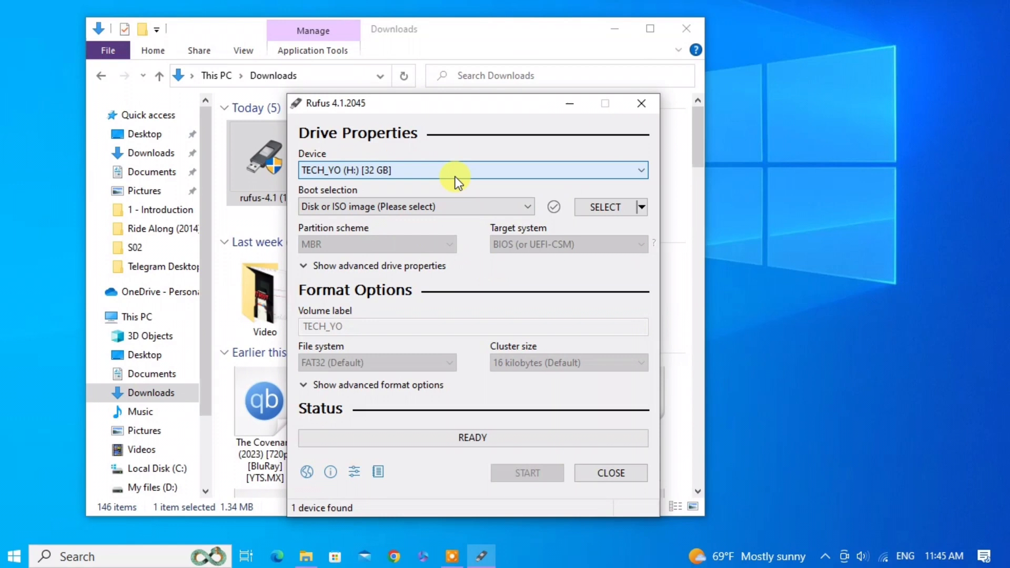
pyautogui.click(462, 211)
pyautogui.click(462, 211)
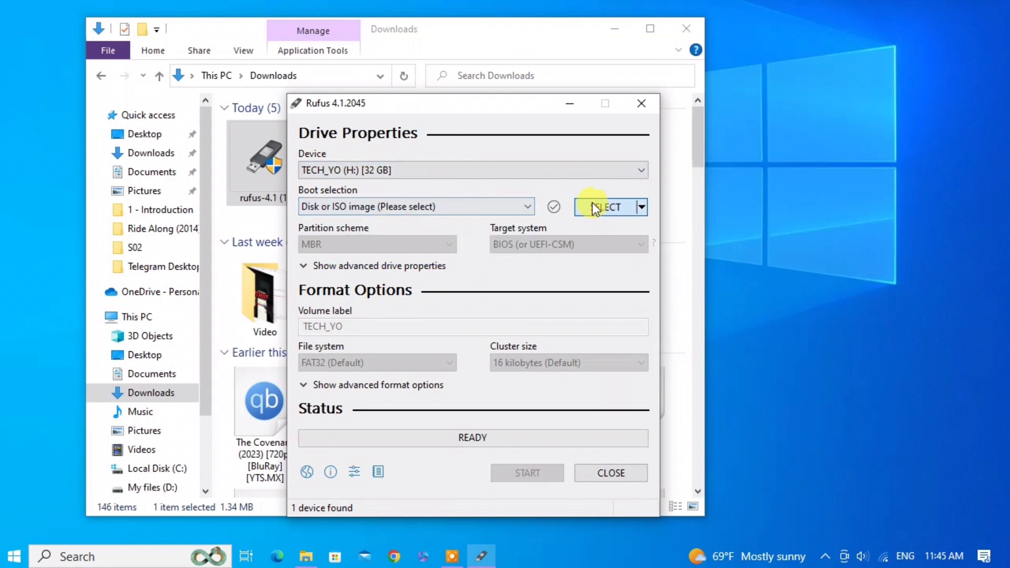
# Step: Load the linuxmint-21.2-cinnamon-64bit ISO from the OS folder in Downloads as the boot image
pyautogui.click(600, 210)
pyautogui.doubleClick(495, 251)
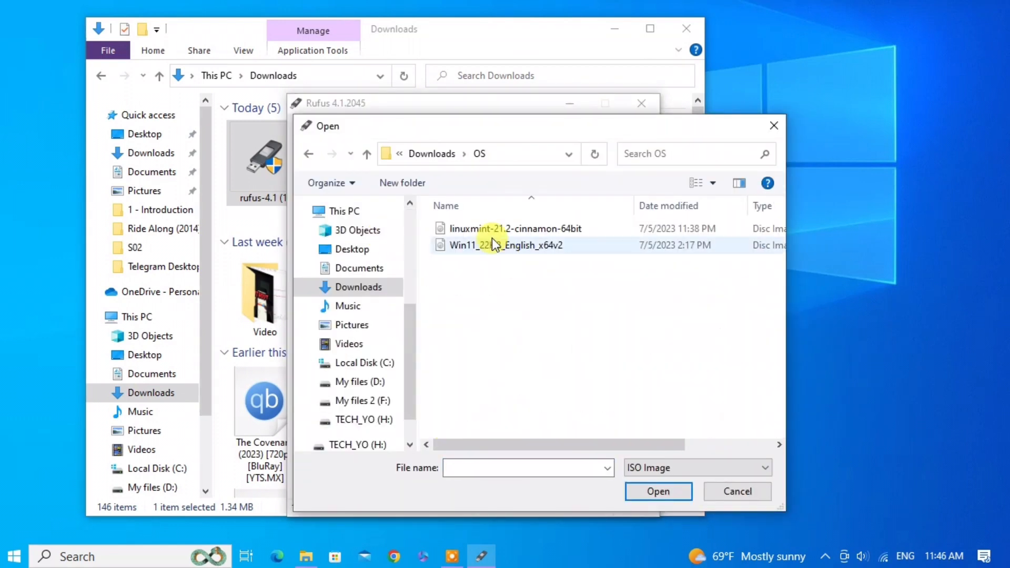
pyautogui.click(496, 228)
pyautogui.click(649, 493)
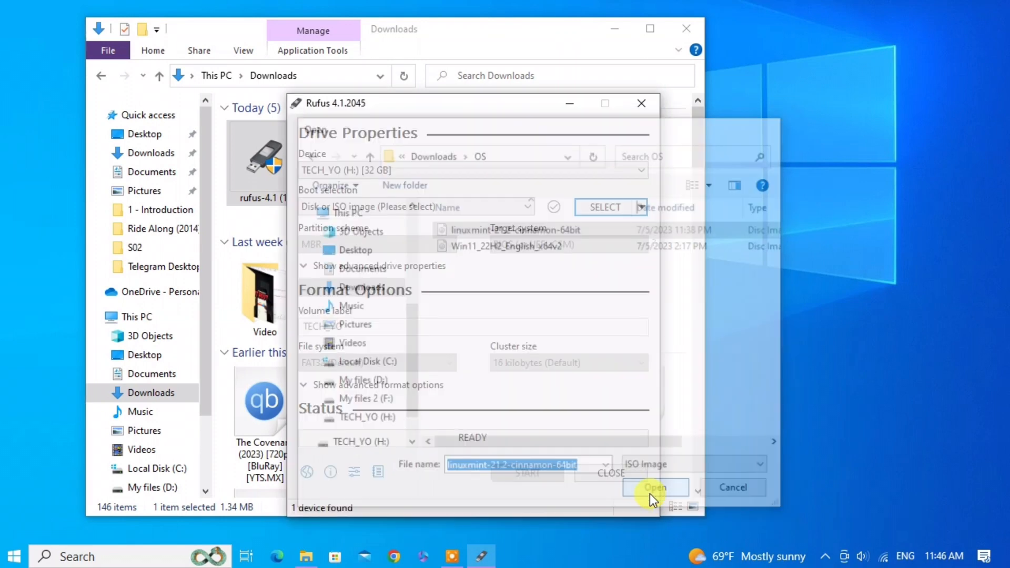
# Step: Switch the partition scheme to GPT and back to MBR
pyautogui.click(352, 282)
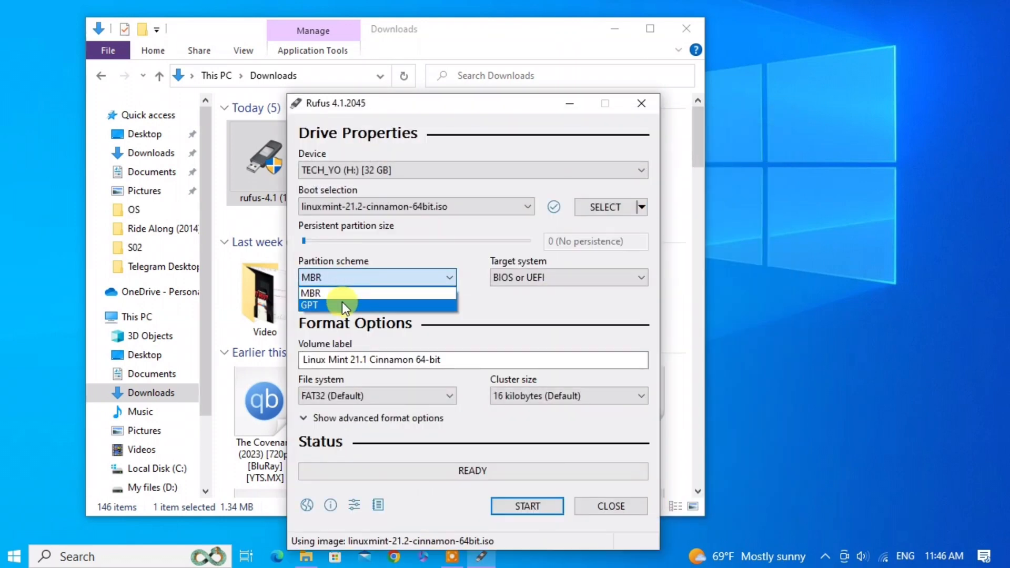
pyautogui.click(342, 304)
pyautogui.click(336, 277)
pyautogui.click(333, 292)
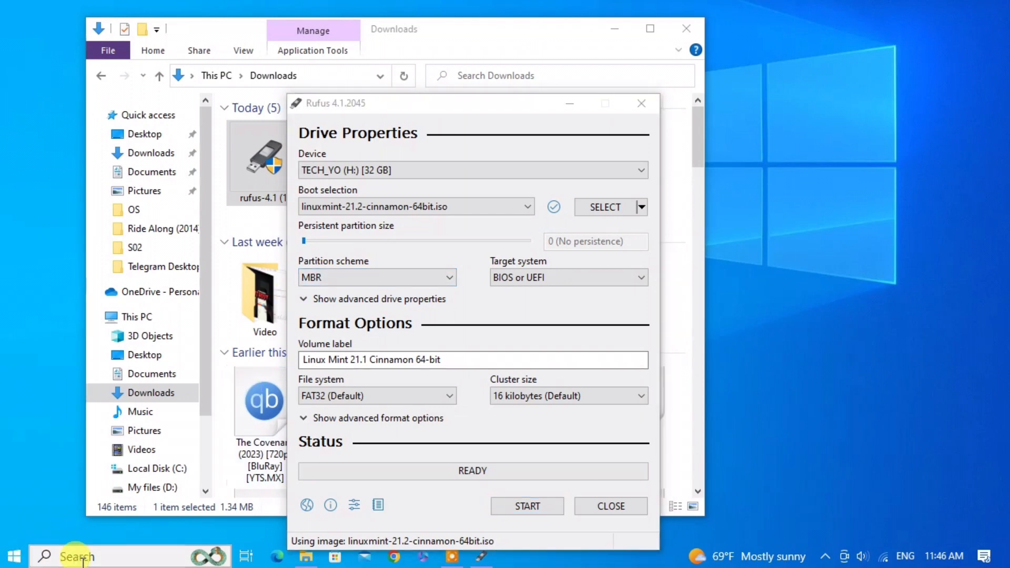
# Step: Search Windows for "create and format" and open "Create and format hard disk partitions"
pyautogui.click(78, 556)
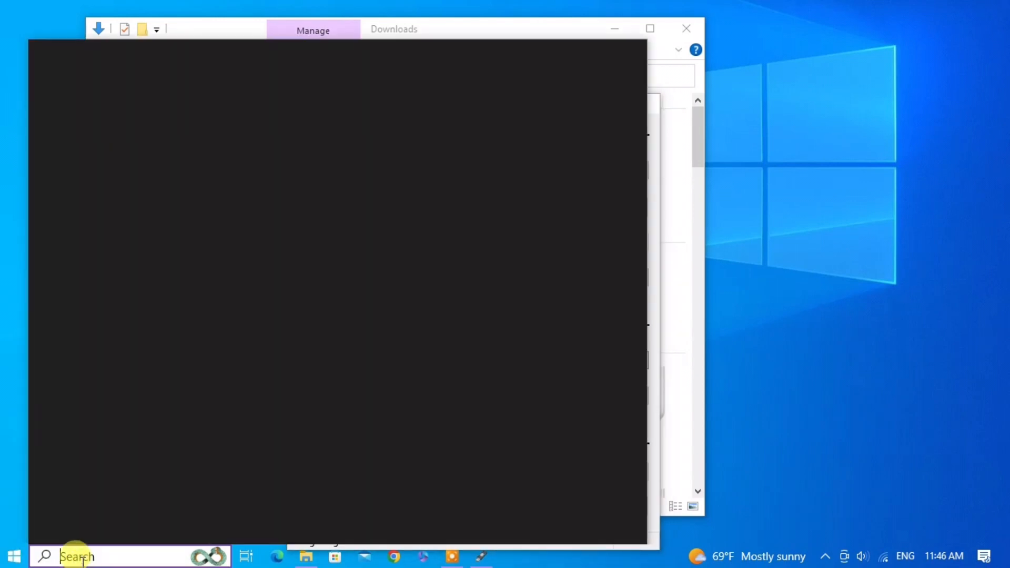
pyautogui.write('create')
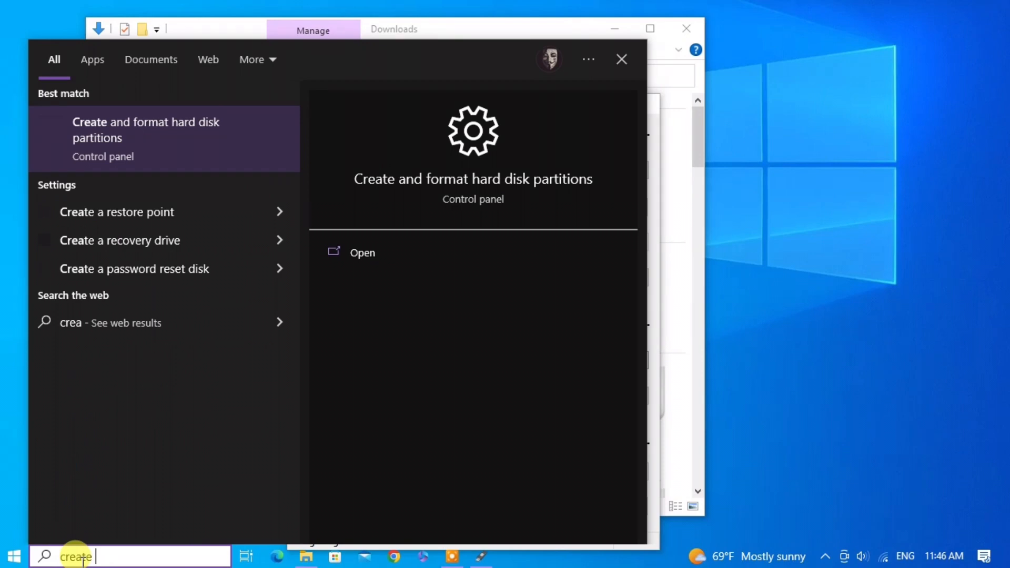
pyautogui.write(' and format')
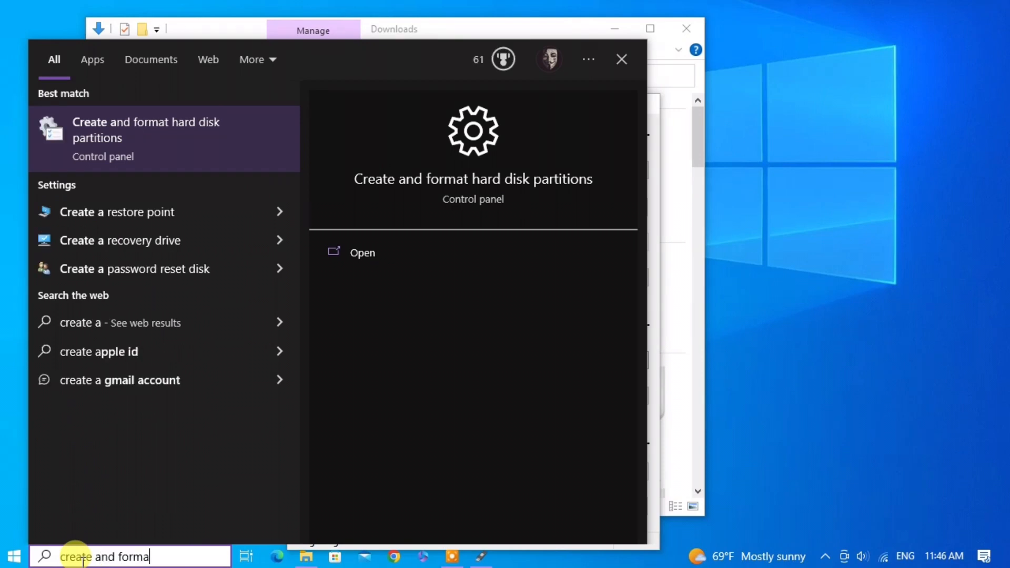
pyautogui.click(159, 141)
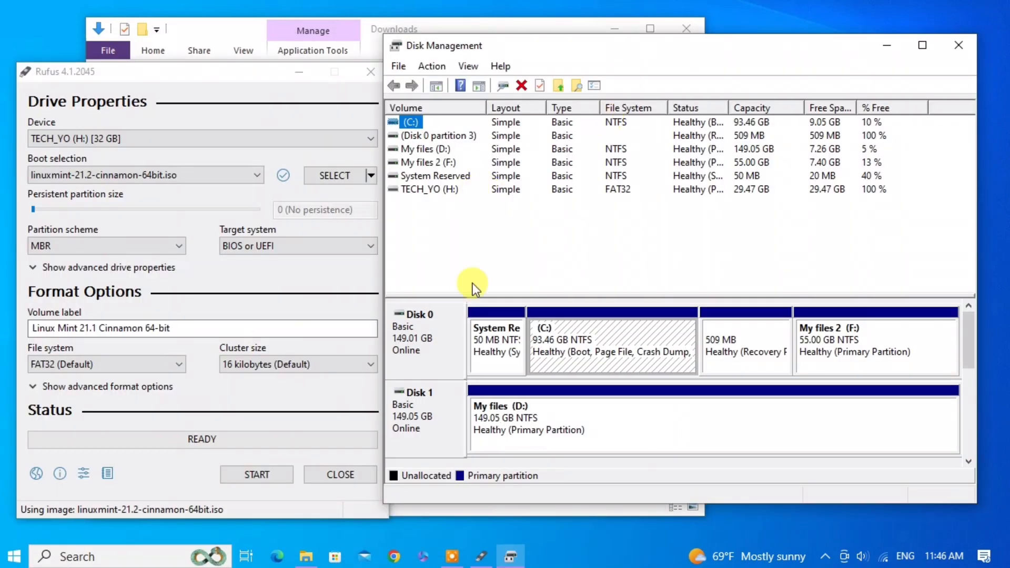
# Step: Open the properties of Disk 0 and check its partition style in the volume information
pyautogui.click(443, 315)
pyautogui.rightClick(444, 316)
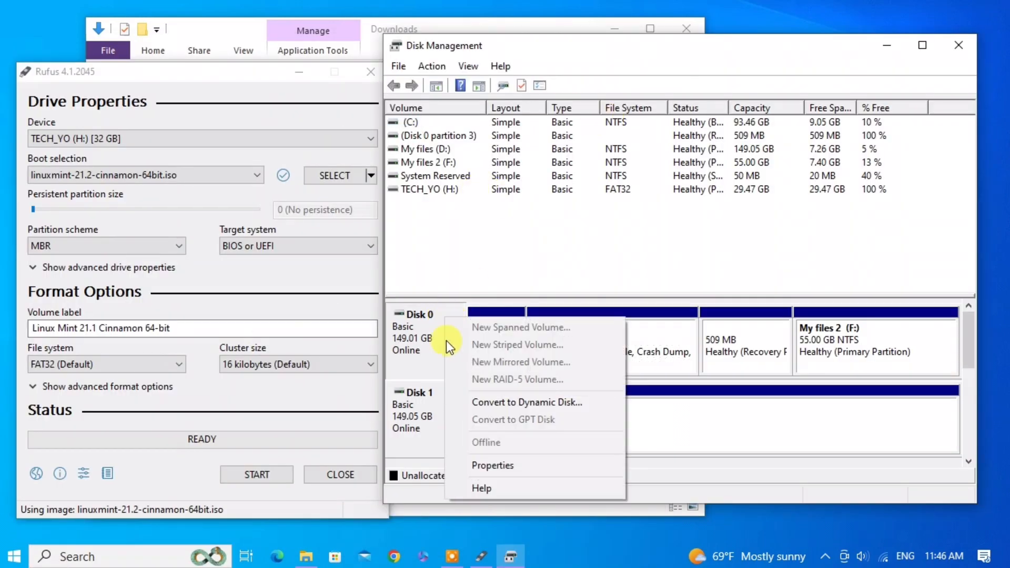
pyautogui.click(484, 468)
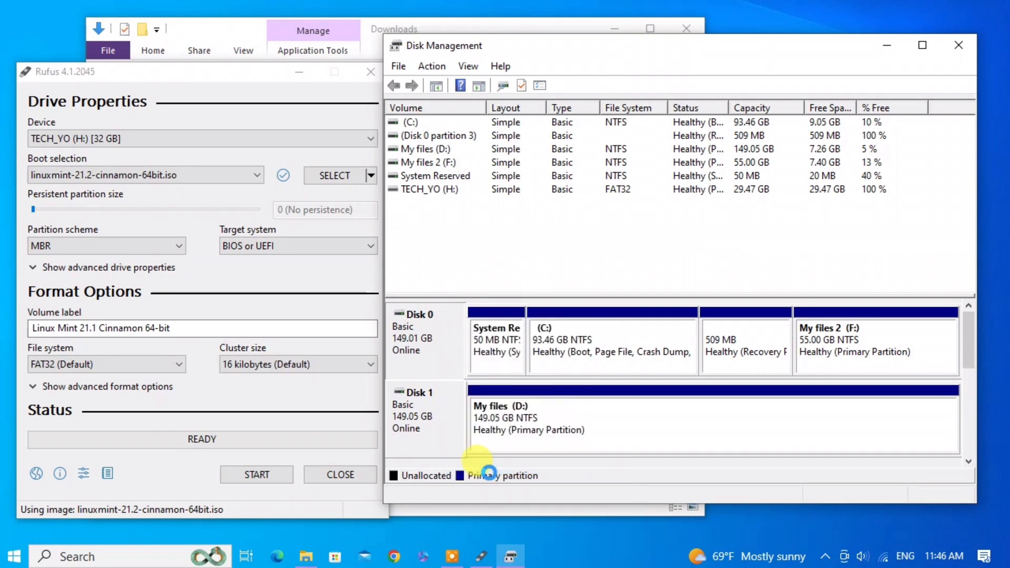
pyautogui.click(657, 158)
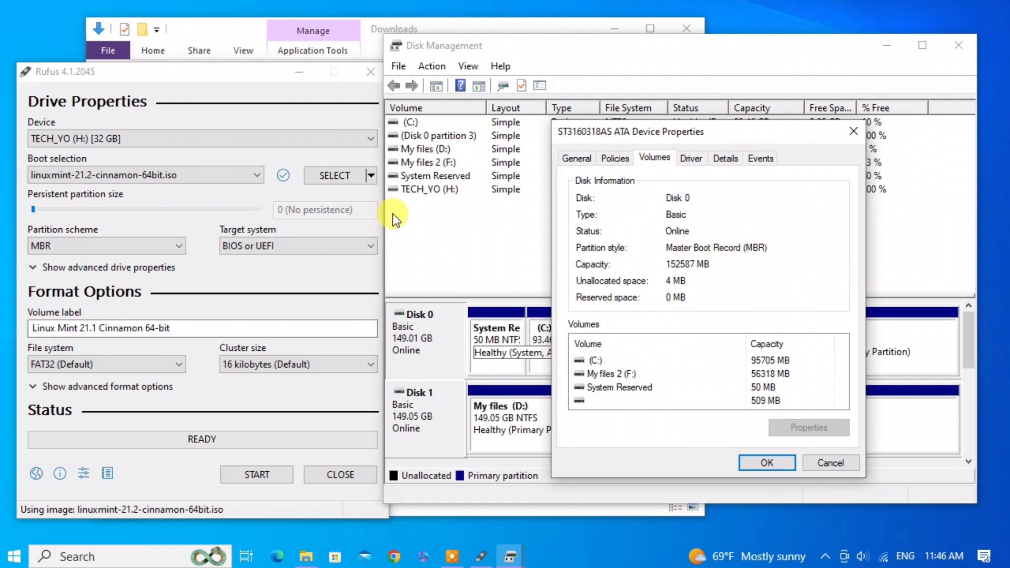
# Step: Switch the partition scheme to GPT and back to MBR to match the partition style of Disk 0
pyautogui.click(152, 247)
pyautogui.doubleClick(143, 258)
pyautogui.click(136, 248)
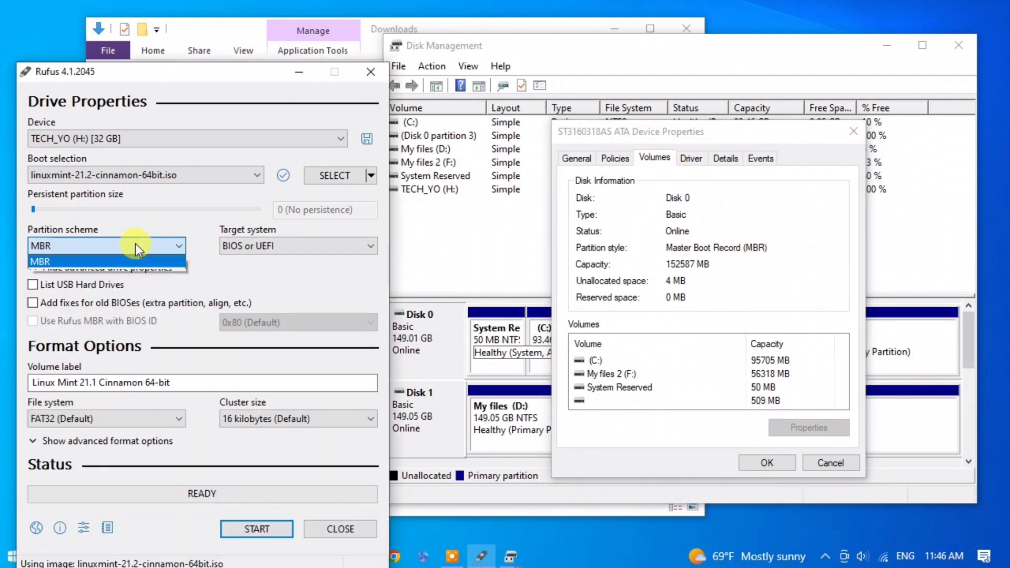
pyautogui.click(137, 249)
pyautogui.click(134, 263)
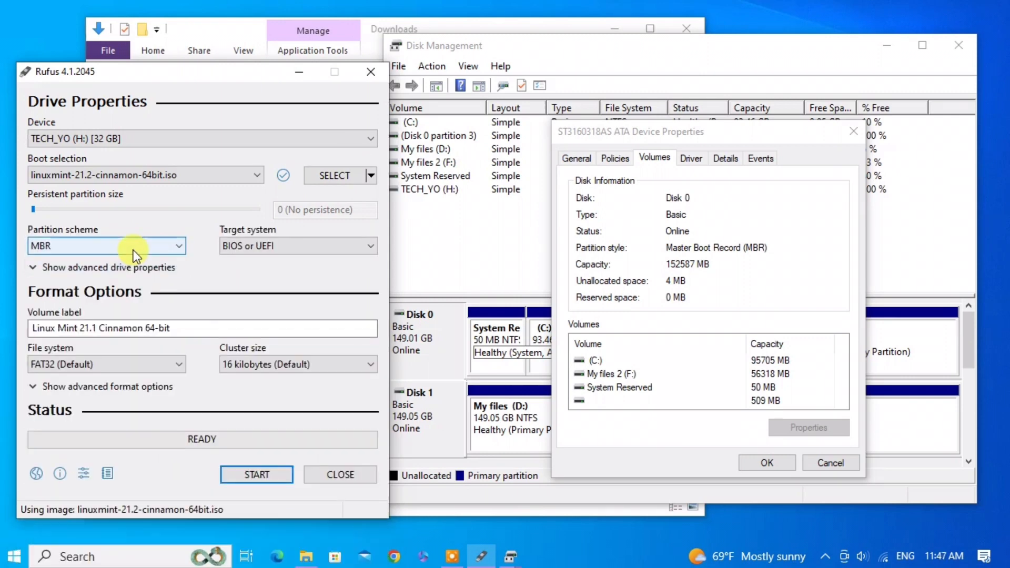
pyautogui.click(134, 250)
pyautogui.click(127, 271)
pyautogui.click(125, 243)
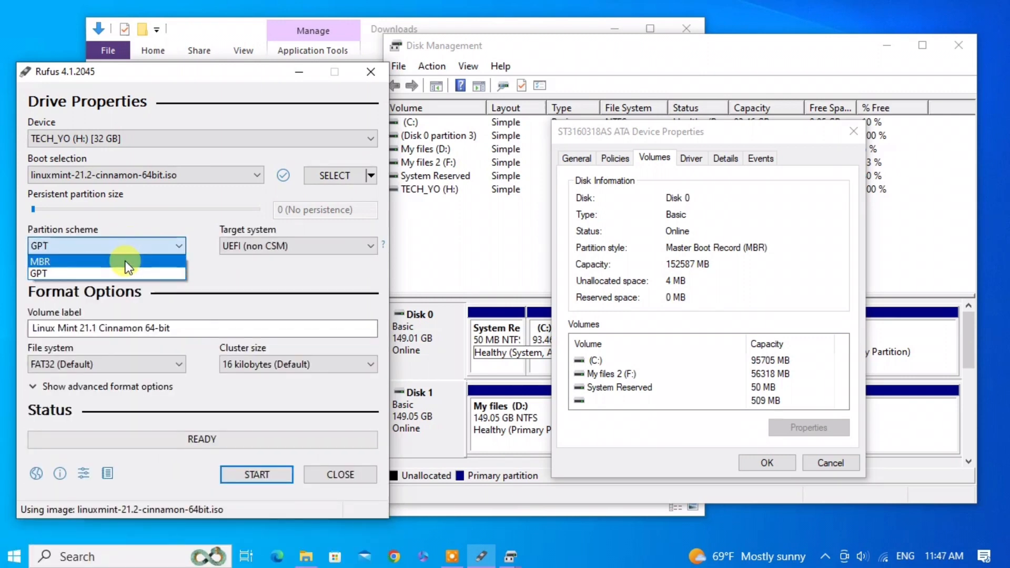
pyautogui.click(125, 259)
# Step: Close the disk properties, Disk Management and the Downloads window, and reposition the Rufus window nearer the middle of the desktop
pyautogui.click(763, 238)
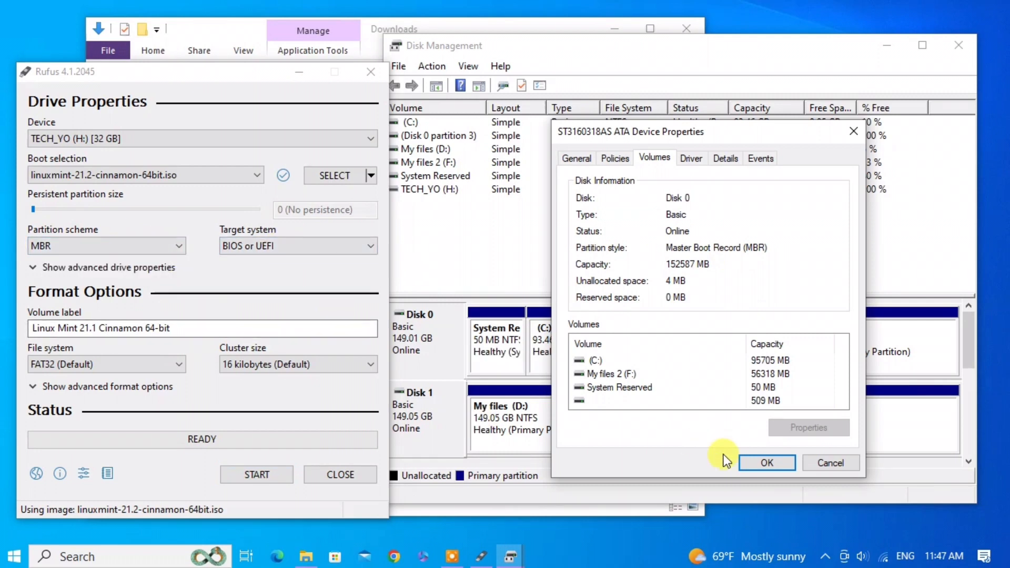
pyautogui.click(758, 462)
pyautogui.click(958, 46)
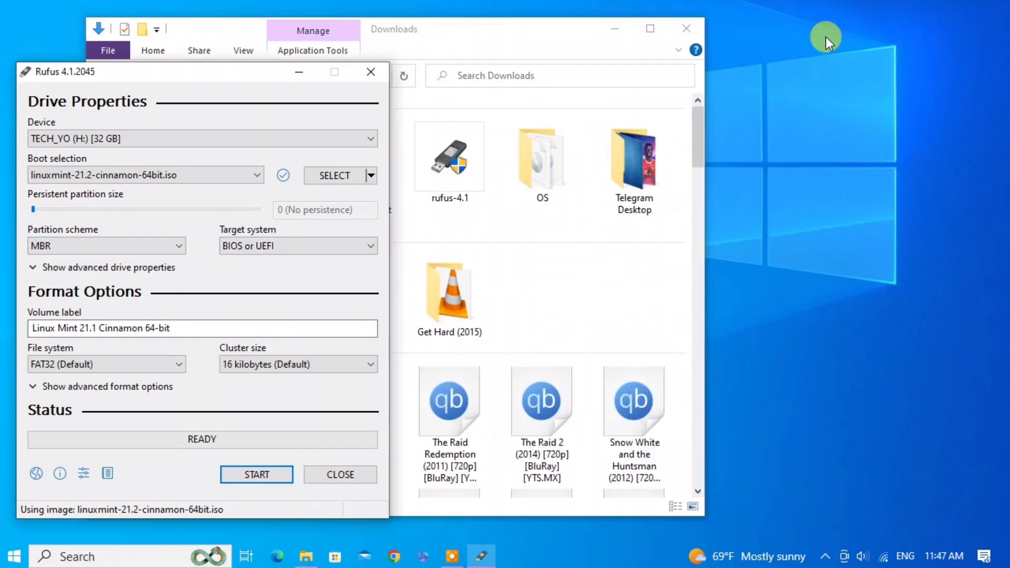
pyautogui.click(693, 24)
pyautogui.moveTo(259, 72); pyautogui.dragTo(372, 47)
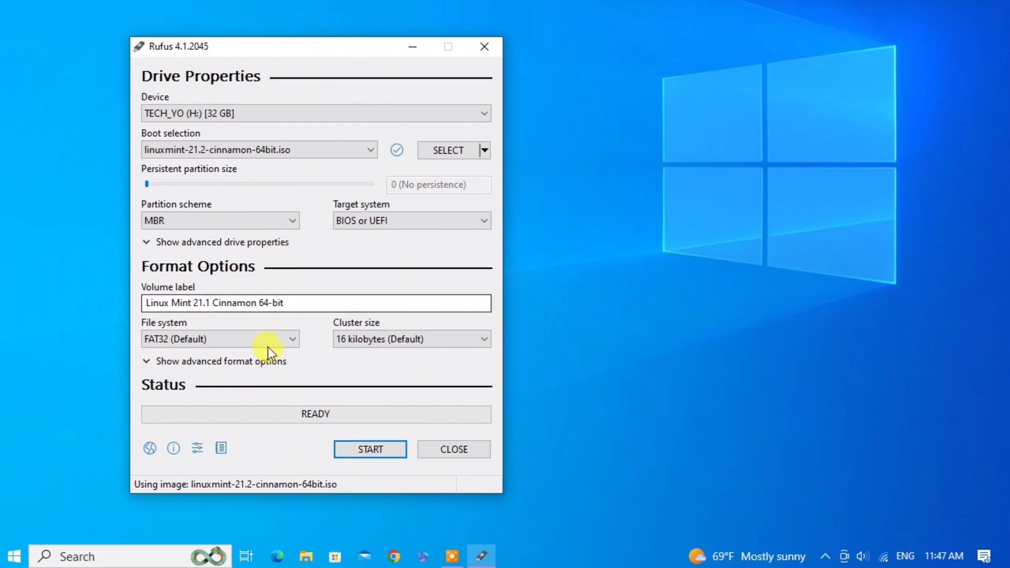
# Step: Keep FAT32 (Default) as the file system and shorten the volume label to "Linux Mint"
pyautogui.click(245, 338)
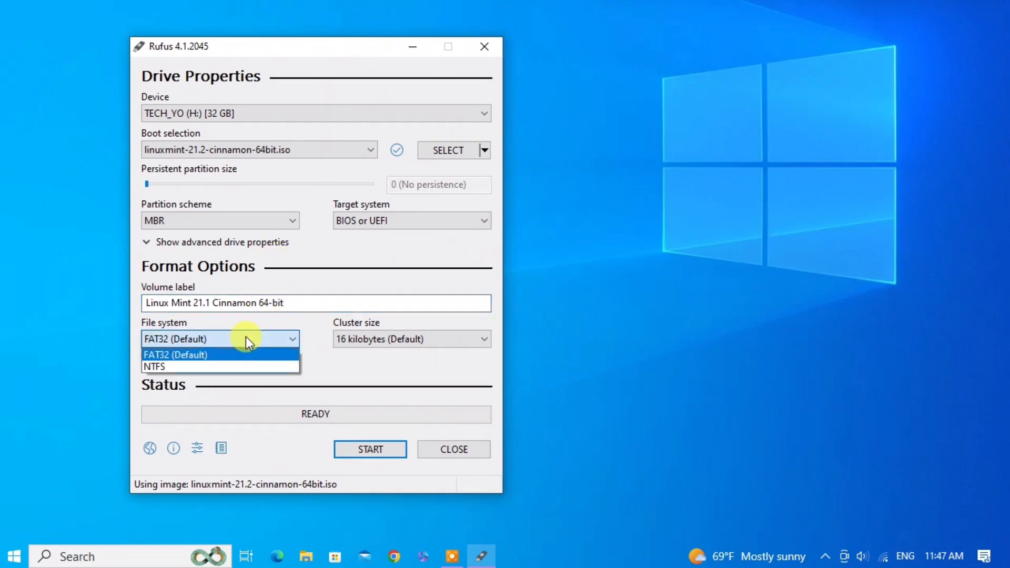
pyautogui.click(245, 342)
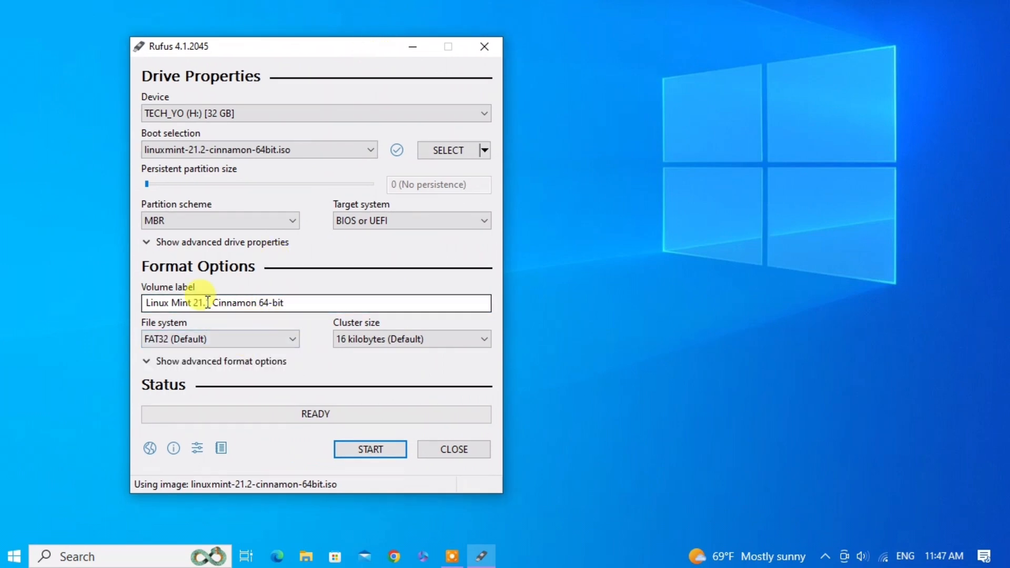
pyautogui.click(209, 301)
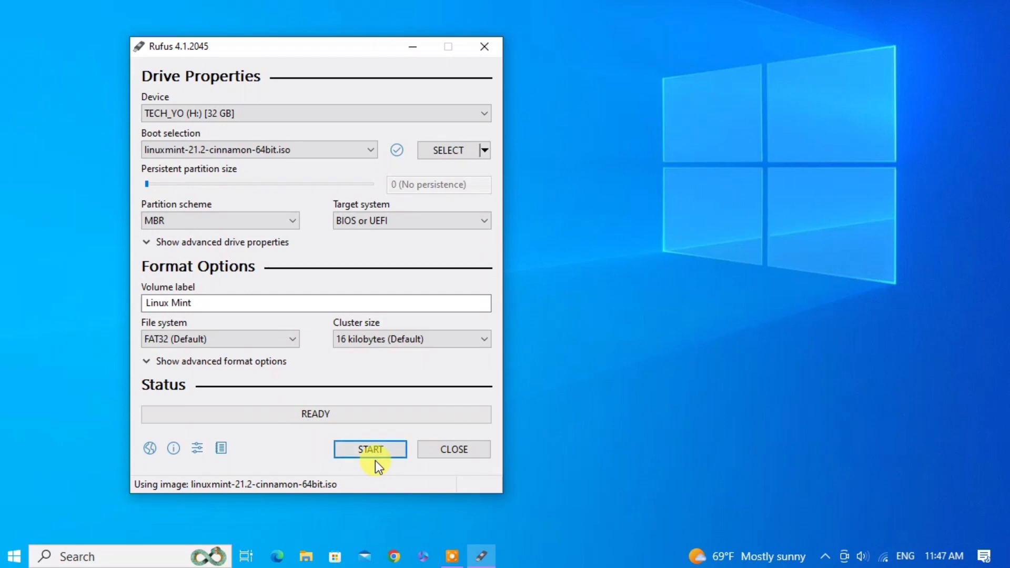
# Step: Start writing the ISO to the TECH_YO (H:) drive in DD Image mode and accept erasing all its data
pyautogui.click(371, 453)
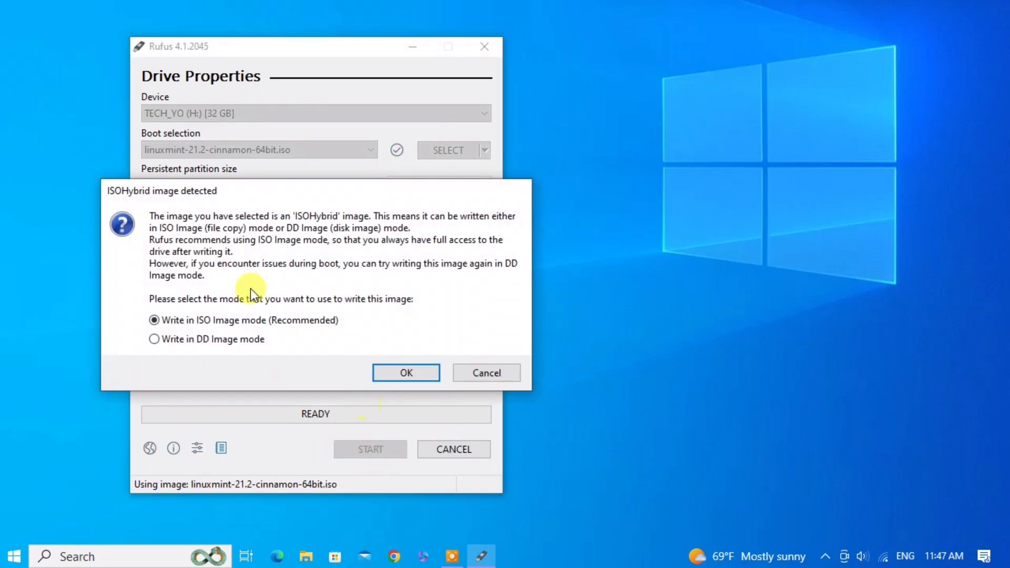
pyautogui.click(235, 337)
pyautogui.click(406, 374)
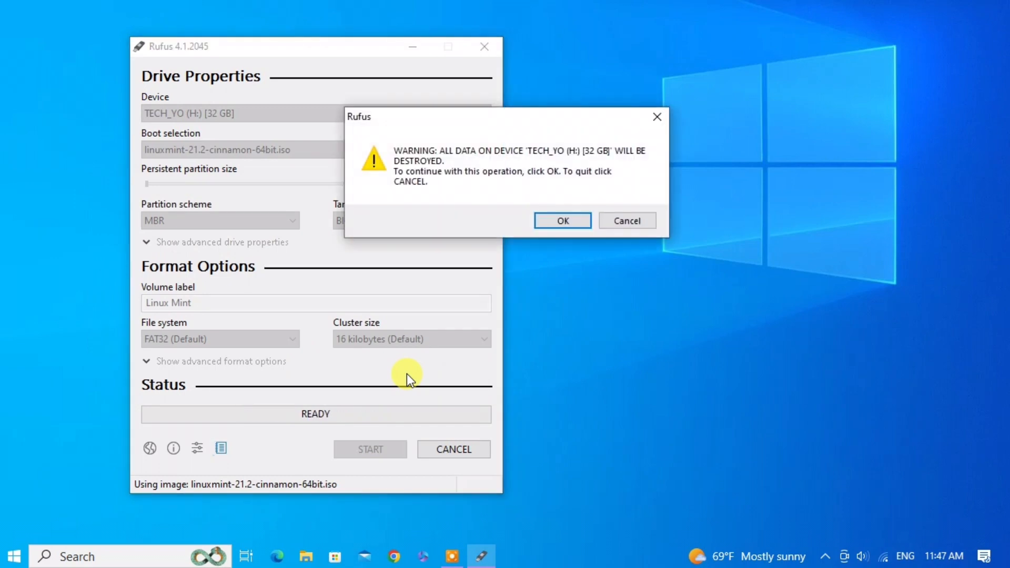
pyautogui.click(542, 219)
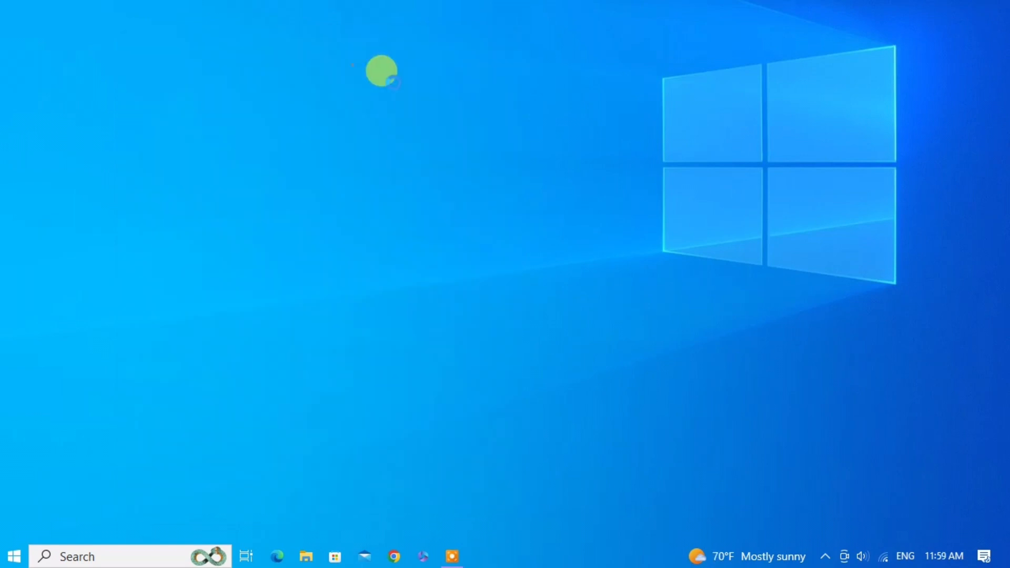
pyautogui.rightClick(366, 60)
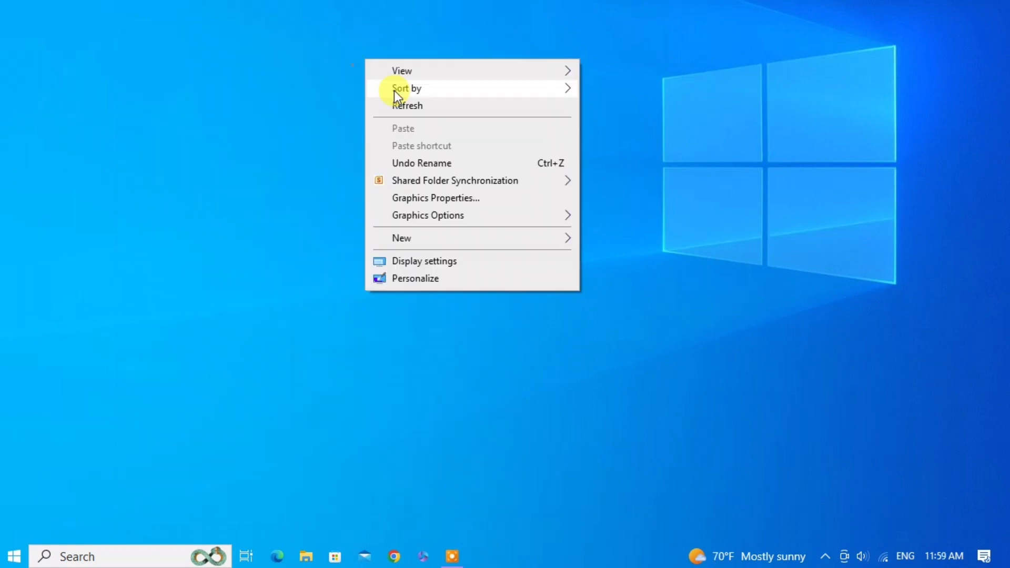
pyautogui.click(401, 106)
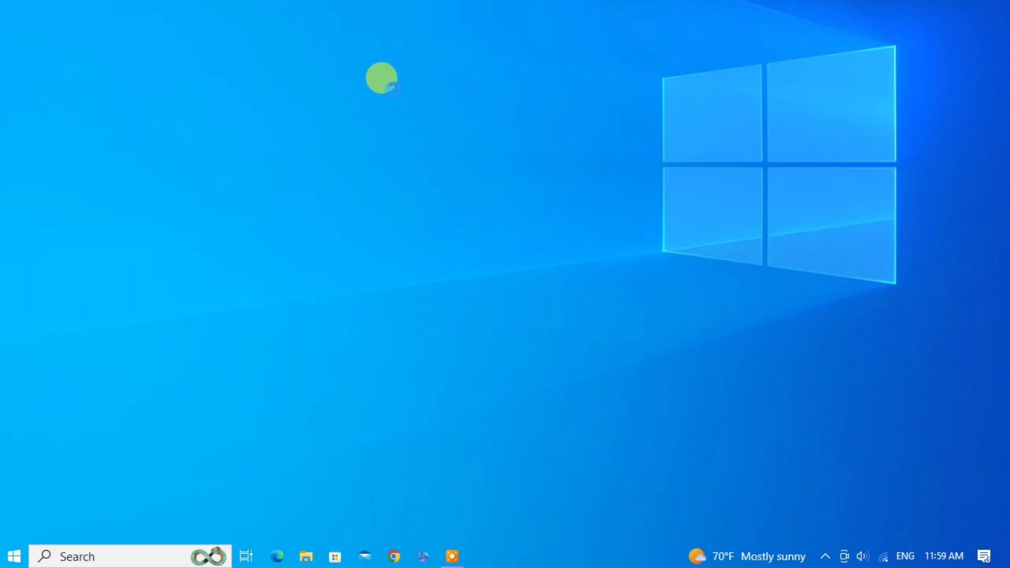
pyautogui.rightClick(357, 53)
pyautogui.click(396, 96)
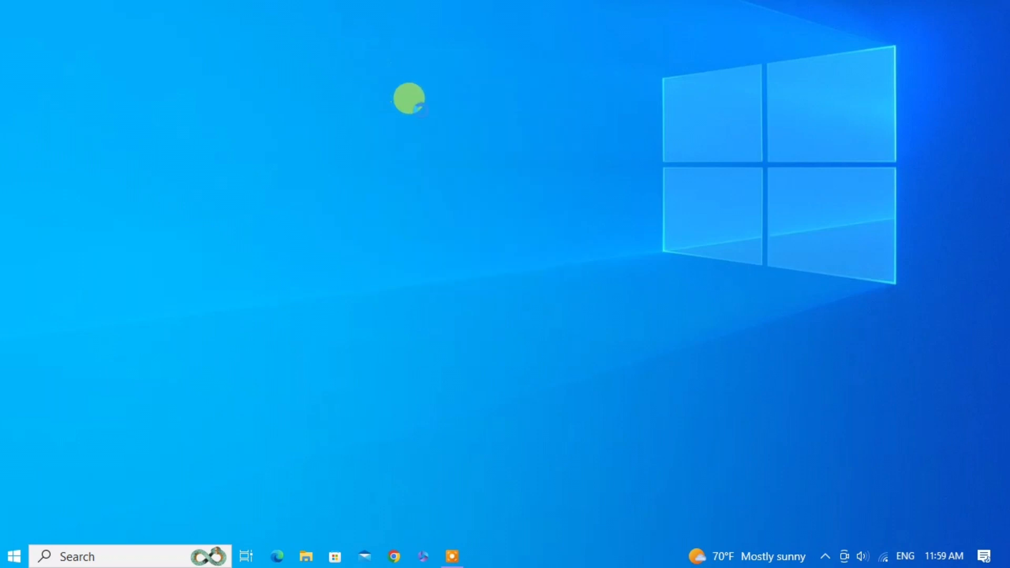
pyautogui.rightClick(400, 77)
pyautogui.click(436, 125)
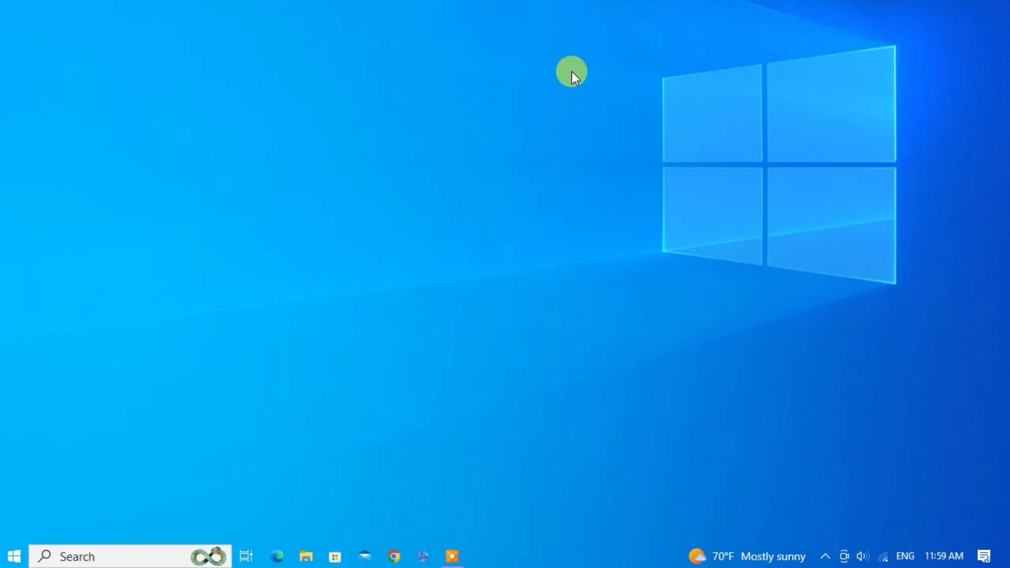